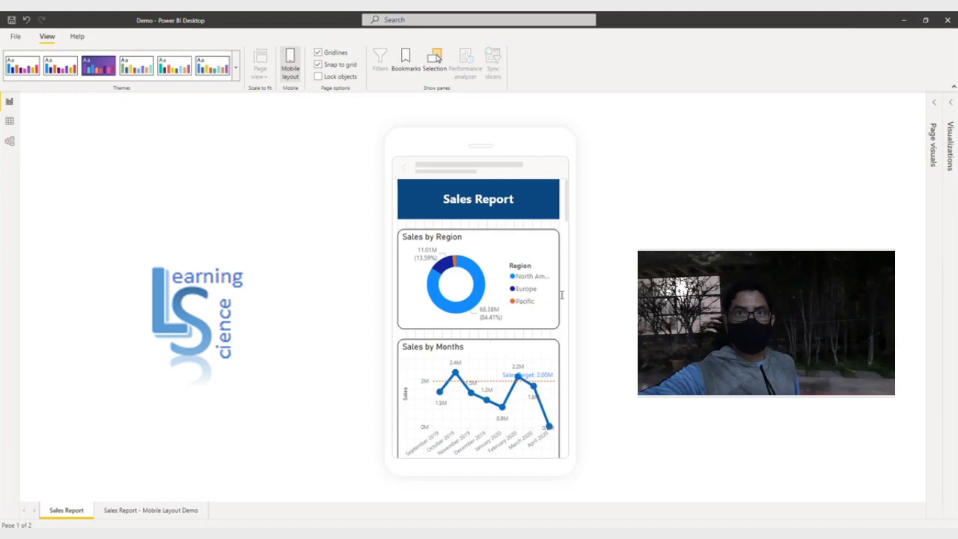
Go to the Sales Report - Mobile Layout Demo page and show Preview features in Options.
{"action": "left_click", "coordinate": [291, 73]}
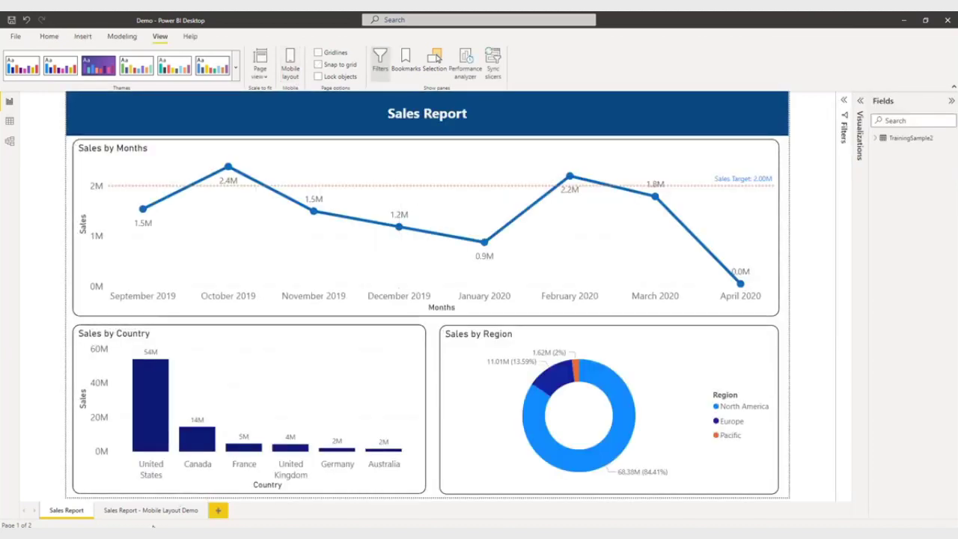
{"action": "left_click", "coordinate": [154, 511]}
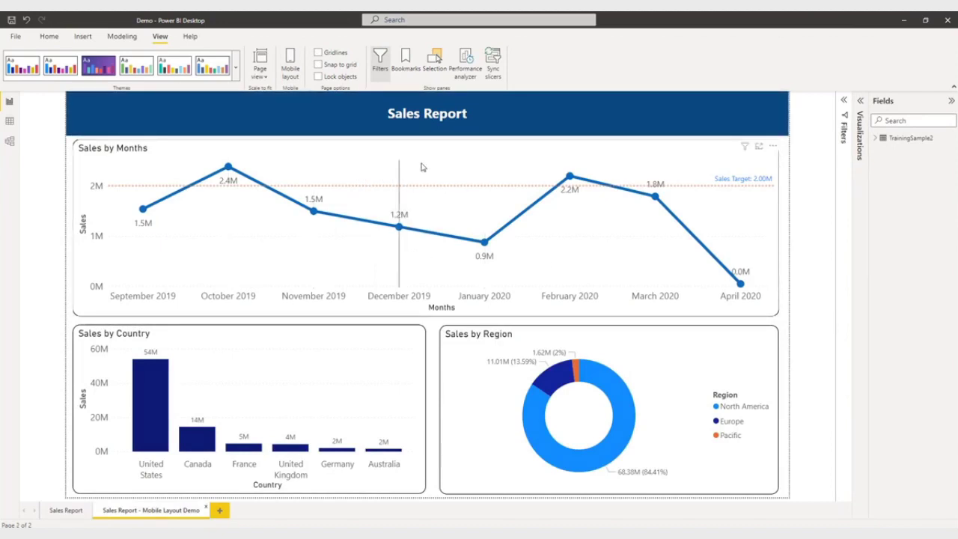
{"action": "left_click", "coordinate": [15, 37]}
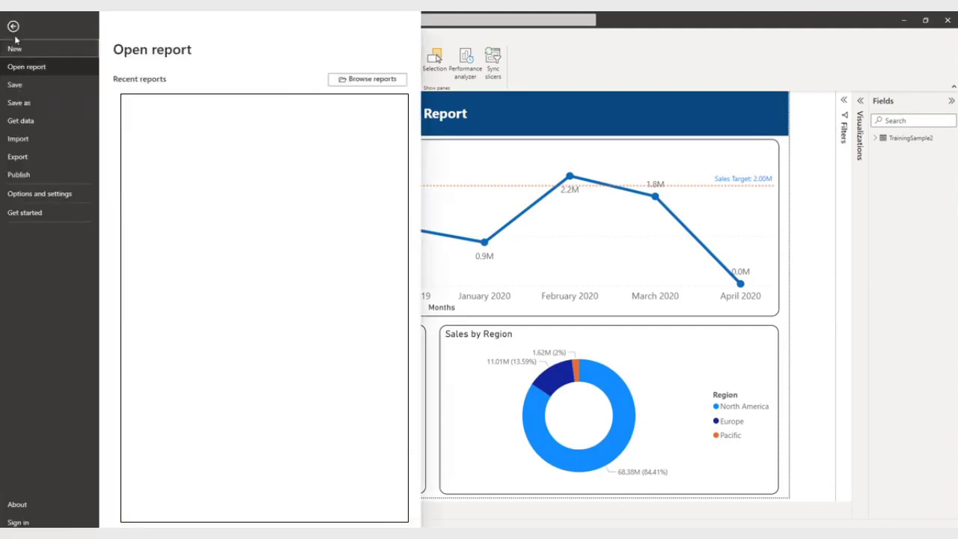
{"action": "left_click", "coordinate": [32, 195]}
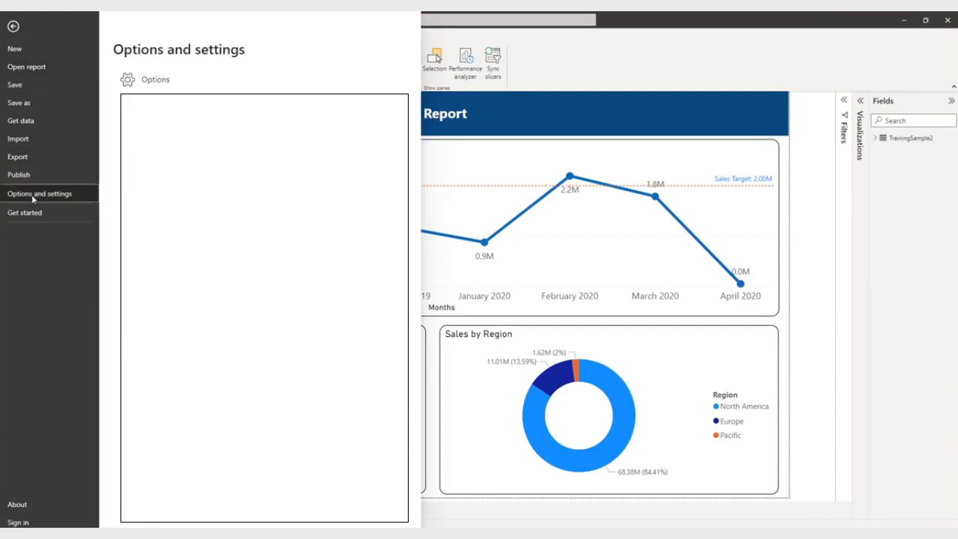
{"action": "left_click", "coordinate": [156, 83]}
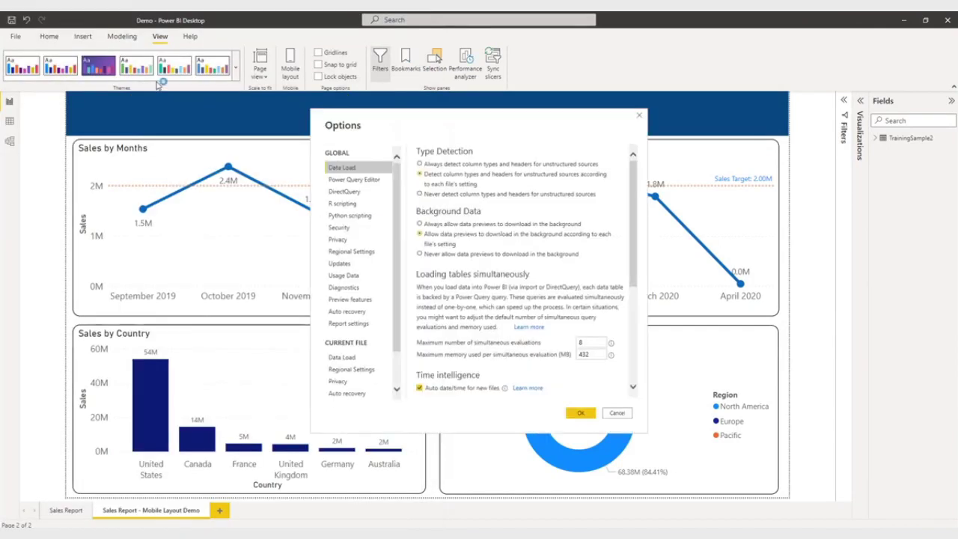
{"action": "left_click", "coordinate": [347, 300]}
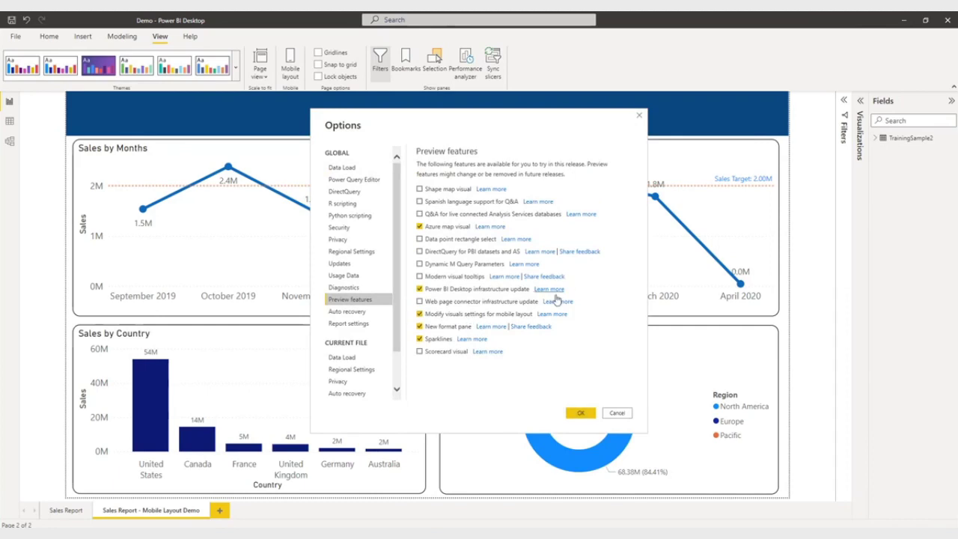
In mobile layout, place the Sales Report title at the top of the phone and shorten it.
{"action": "left_click", "coordinate": [615, 416]}
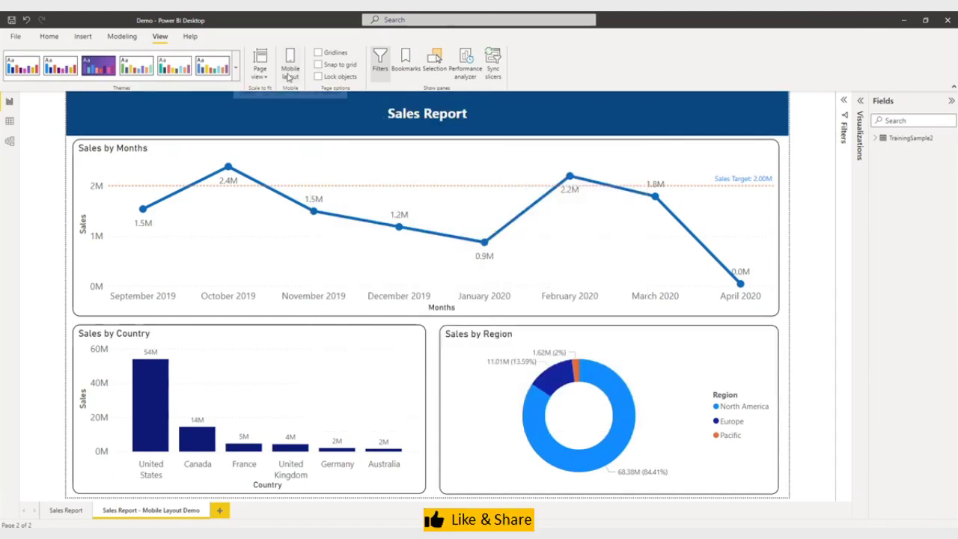
{"action": "left_click", "coordinate": [289, 71]}
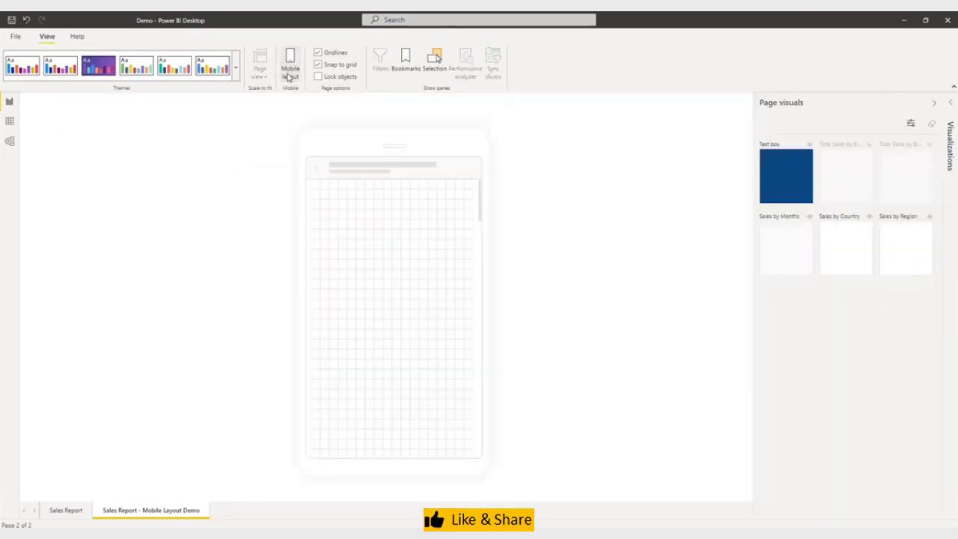
{"action": "left_click_drag", "start_coordinate": [789, 189], "coordinate": [474, 207]}
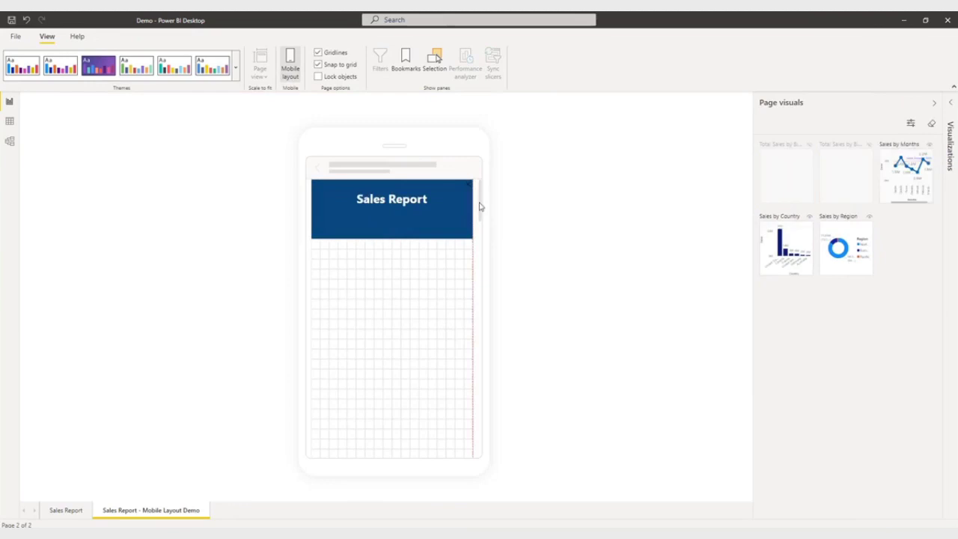
{"action": "left_click_drag", "start_coordinate": [392, 237], "coordinate": [393, 218]}
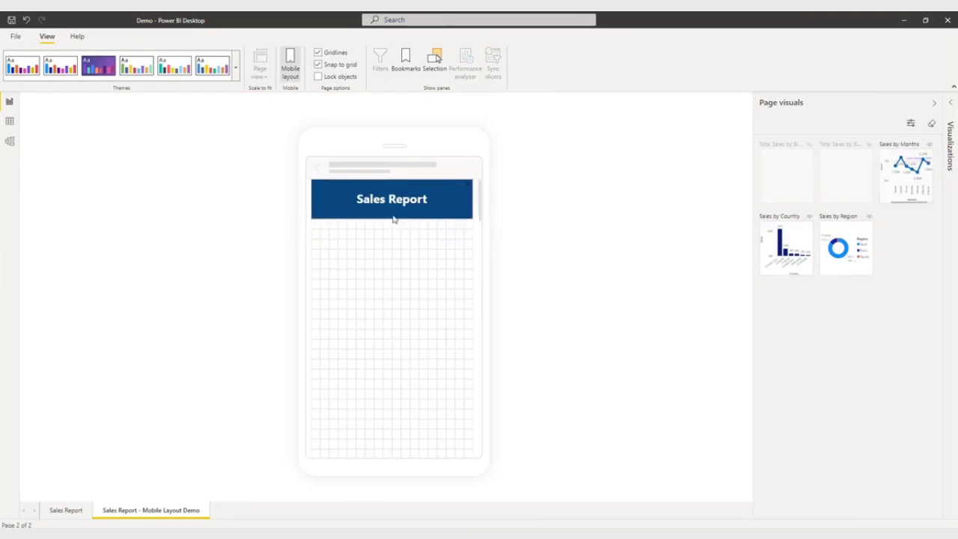
Set the title banner's Effects background color to purple.
{"action": "left_click", "coordinate": [950, 103]}
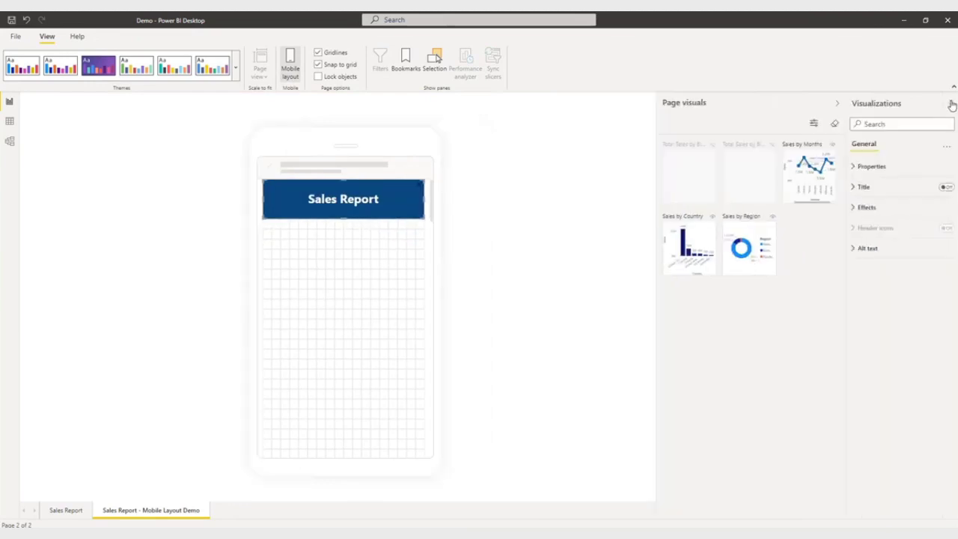
{"action": "left_click", "coordinate": [859, 211]}
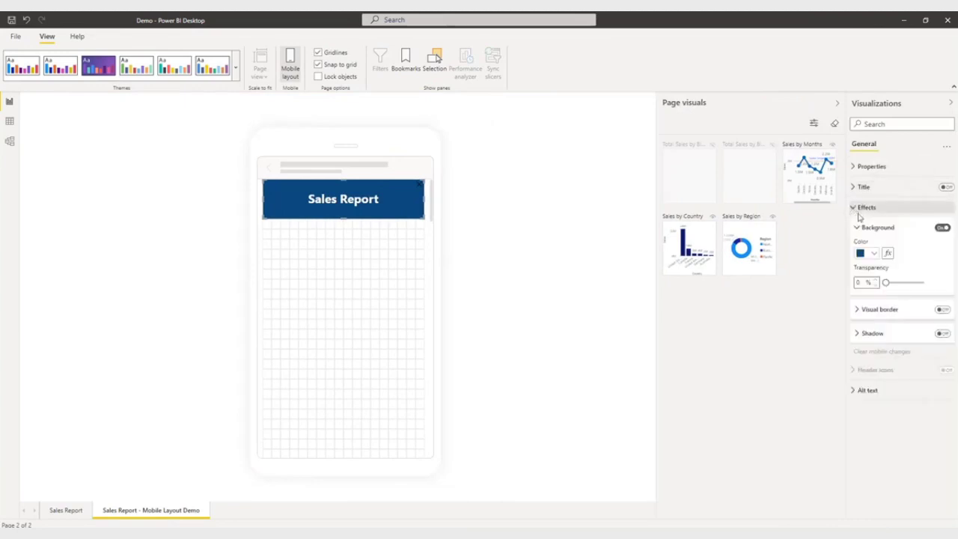
{"action": "left_click", "coordinate": [874, 254]}
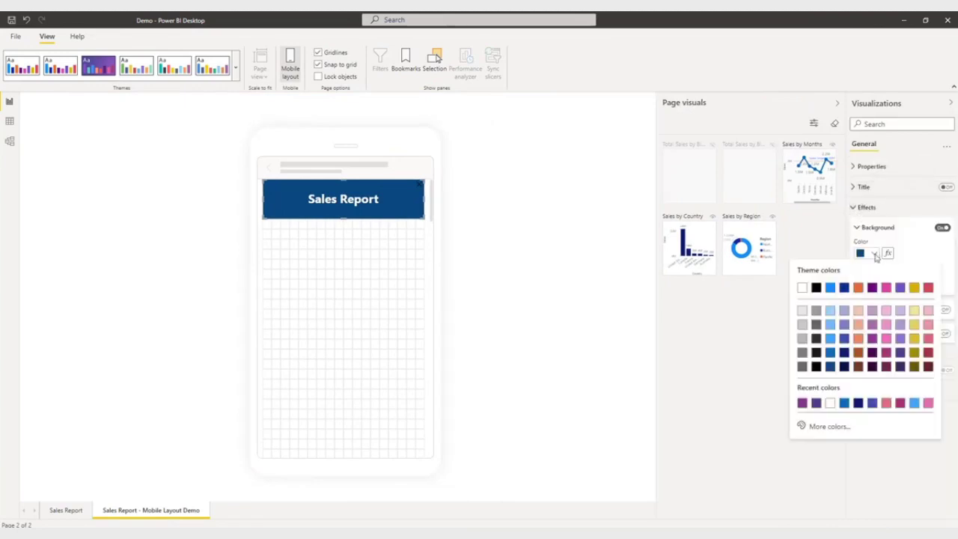
{"action": "left_click", "coordinate": [872, 353]}
Place the Sales by Months line chart below the title at full phone width and taller.
{"action": "left_click", "coordinate": [381, 279]}
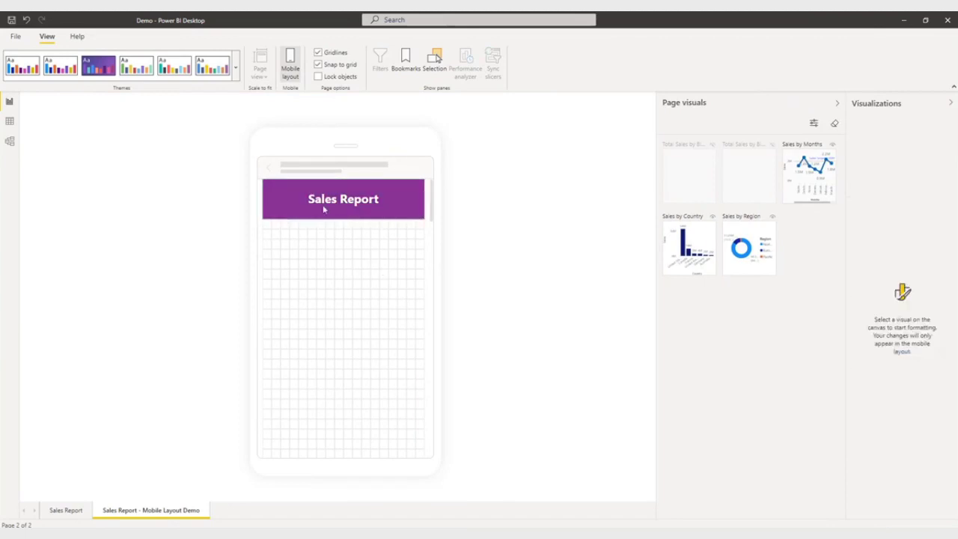
{"action": "left_click_drag", "start_coordinate": [812, 180], "coordinate": [290, 258]}
{"action": "left_click_drag", "start_coordinate": [324, 288], "coordinate": [424, 307]}
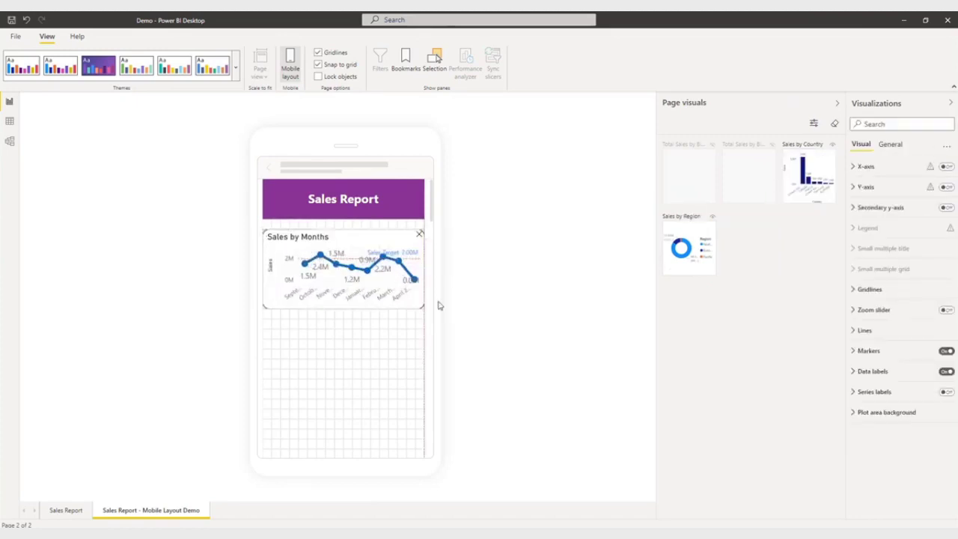
{"action": "left_click_drag", "start_coordinate": [345, 313], "coordinate": [349, 349]}
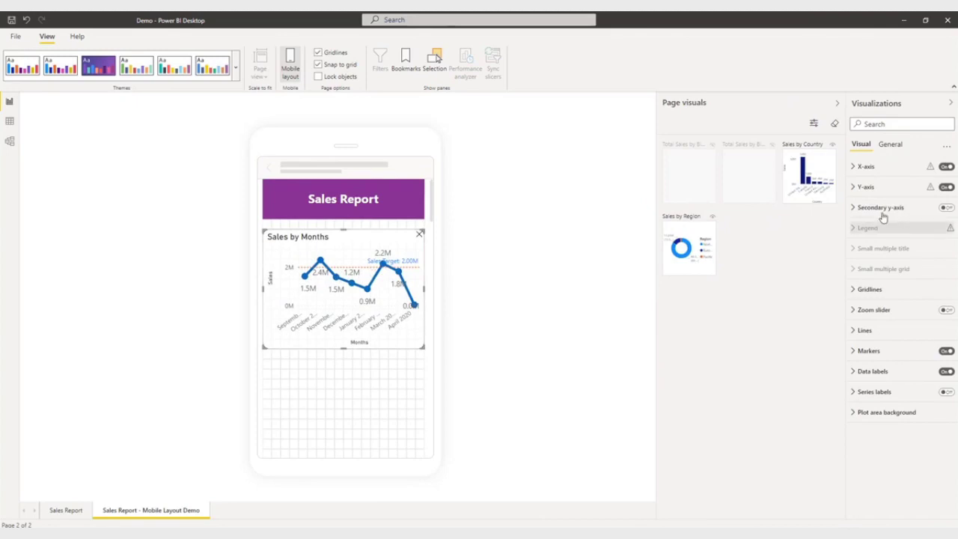
Set the Sales by Months X-axis and Y-axis value font sizes to 8.
{"action": "left_click", "coordinate": [851, 167]}
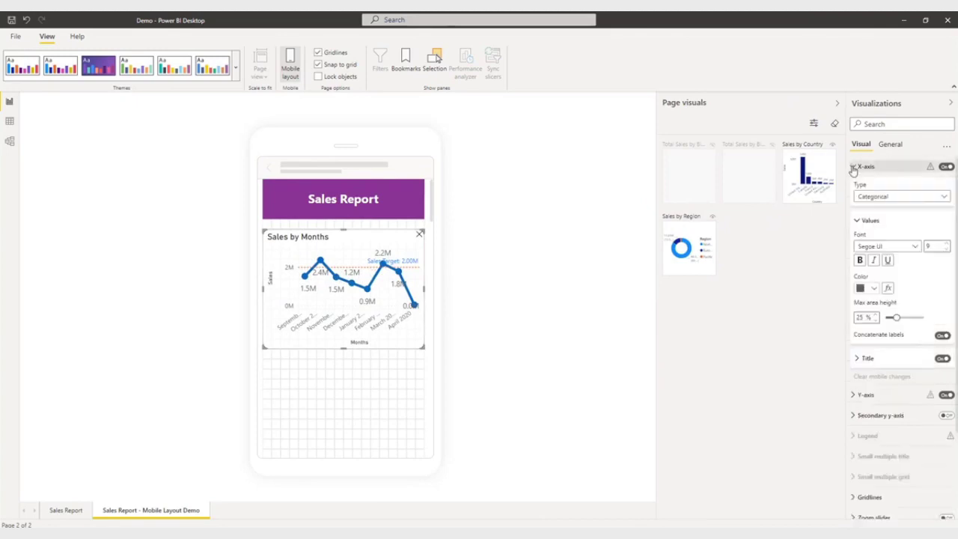
{"action": "left_click", "coordinate": [946, 251]}
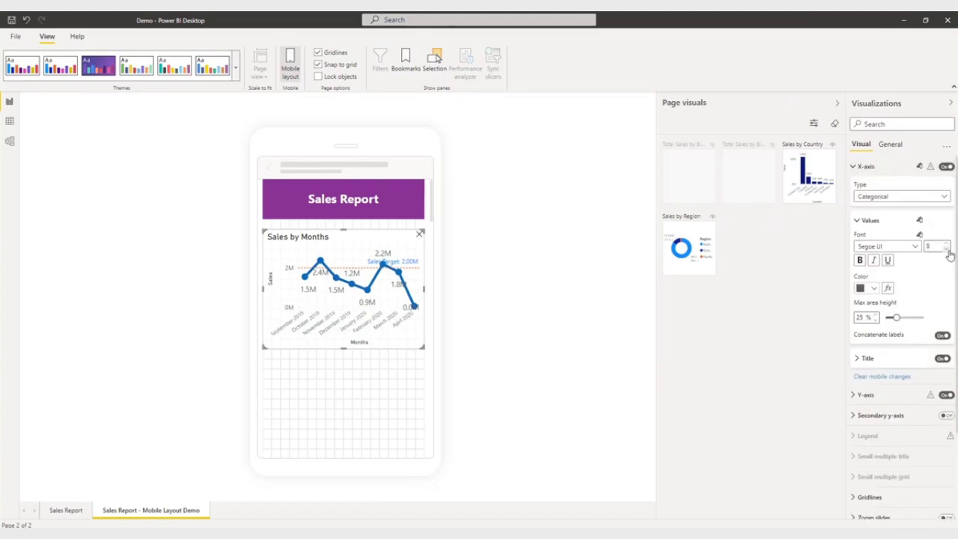
{"action": "left_click", "coordinate": [853, 168]}
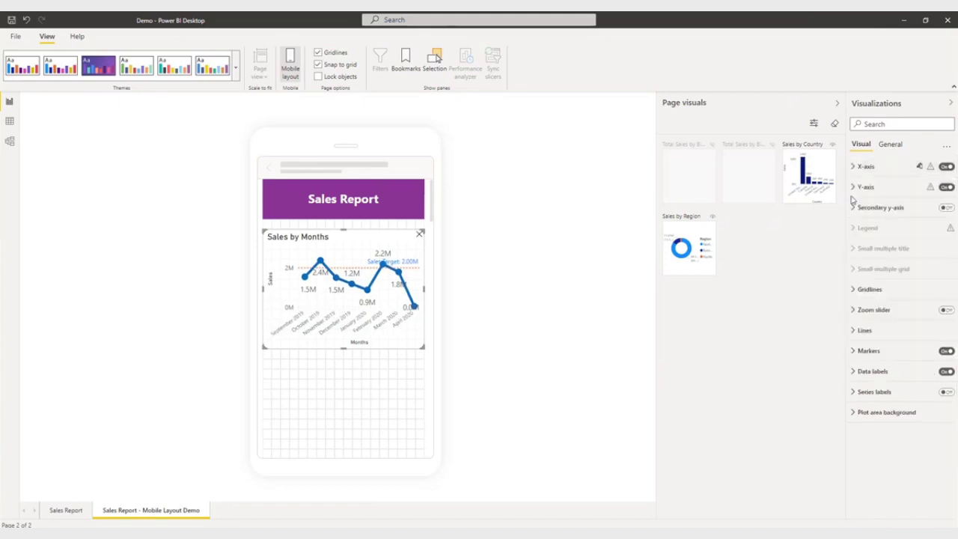
{"action": "left_click", "coordinate": [853, 186]}
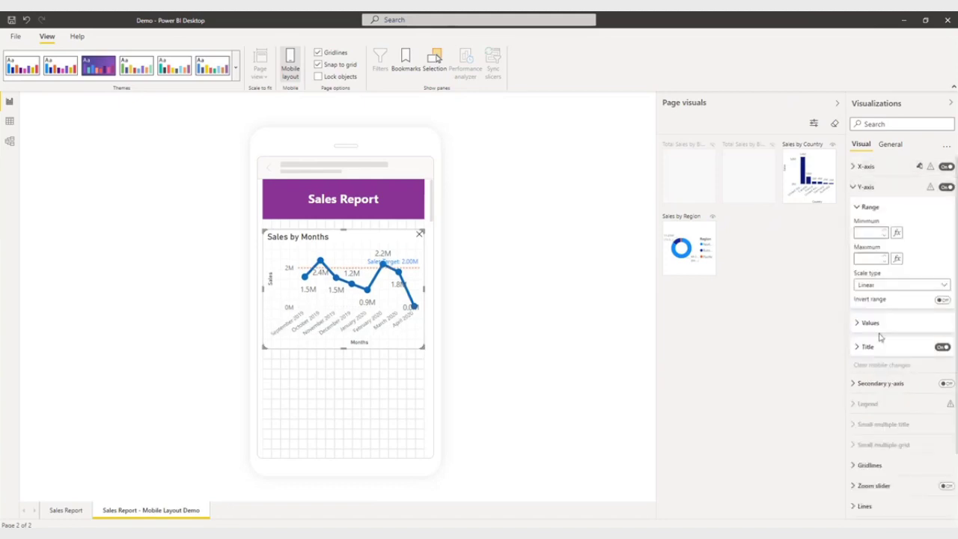
{"action": "left_click", "coordinate": [857, 324]}
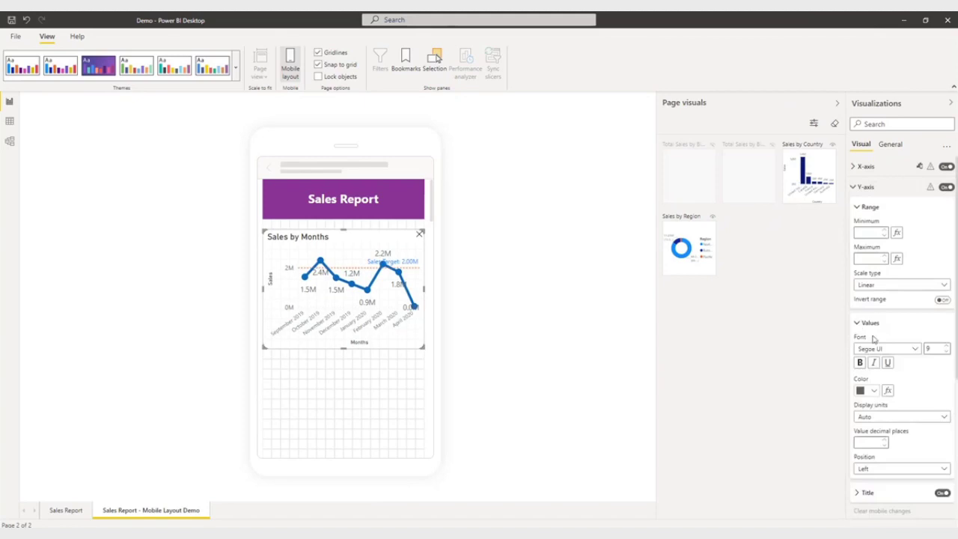
{"action": "left_click", "coordinate": [948, 352]}
{"action": "mouse_move", "coordinate": [921, 341]}
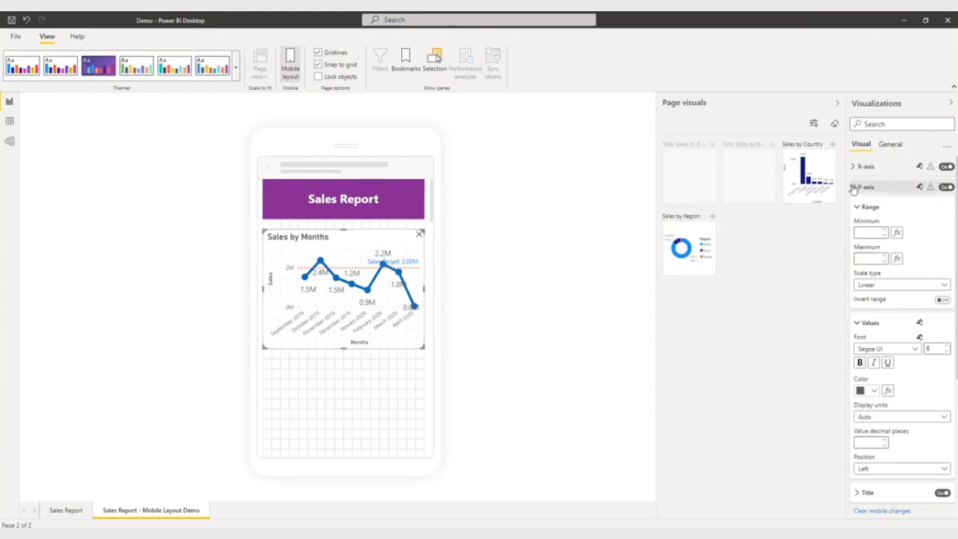
{"action": "left_click", "coordinate": [852, 187]}
Lower the Sales by Months data label value font size to 8.
{"action": "left_click", "coordinate": [857, 371]}
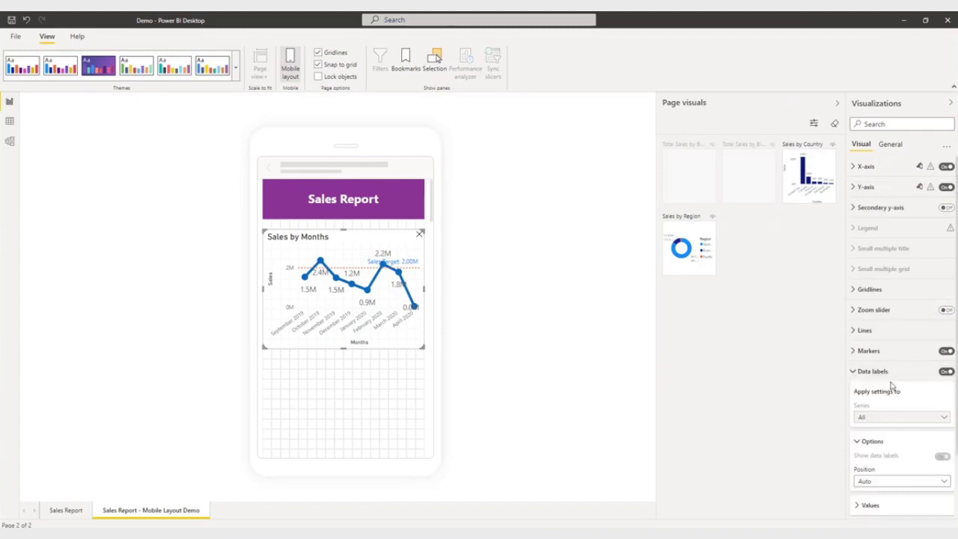
{"action": "scroll", "coordinate": [890, 386], "scroll_direction": "down", "scroll_amount": 1}
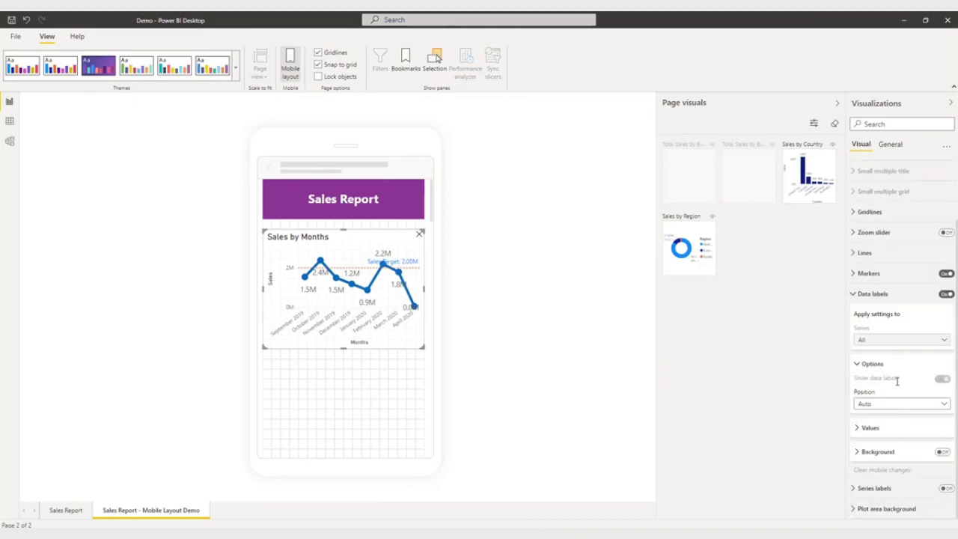
{"action": "left_click", "coordinate": [855, 428]}
{"action": "scroll", "coordinate": [944, 352], "scroll_direction": "down", "scroll_amount": 2}
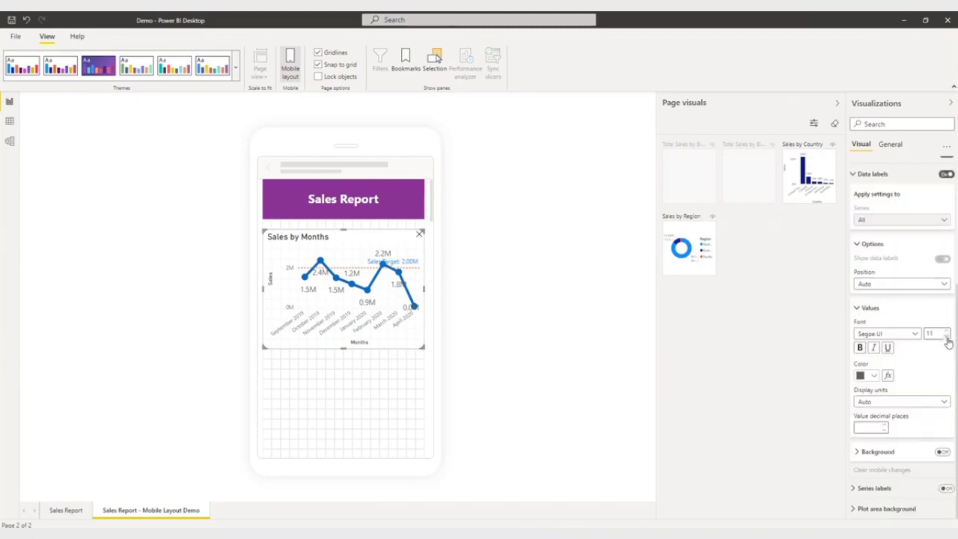
{"action": "left_click", "coordinate": [947, 340]}
{"action": "left_click", "coordinate": [947, 340]}
{"action": "left_click", "coordinate": [948, 340]}
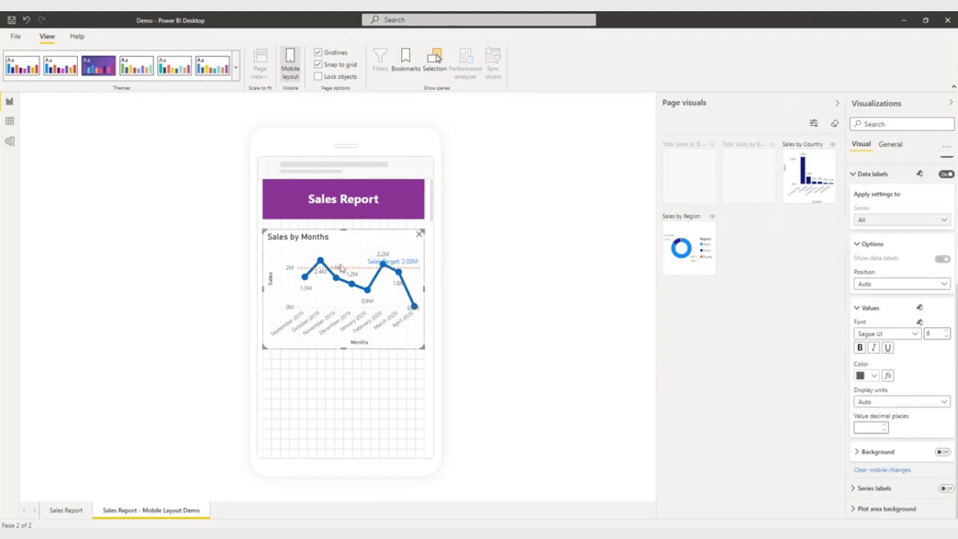
{"action": "mouse_move", "coordinate": [337, 260]}
Place Sales by Region below Sales by Months, full width and taller, with legend Top center.
{"action": "left_click_drag", "start_coordinate": [696, 259], "coordinate": [293, 400]}
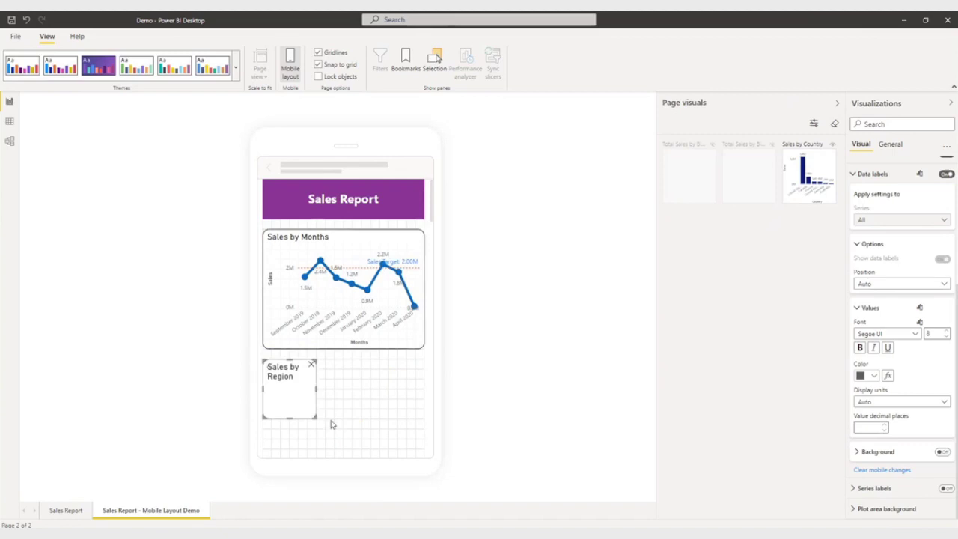
{"action": "left_click_drag", "start_coordinate": [313, 418], "coordinate": [432, 453]}
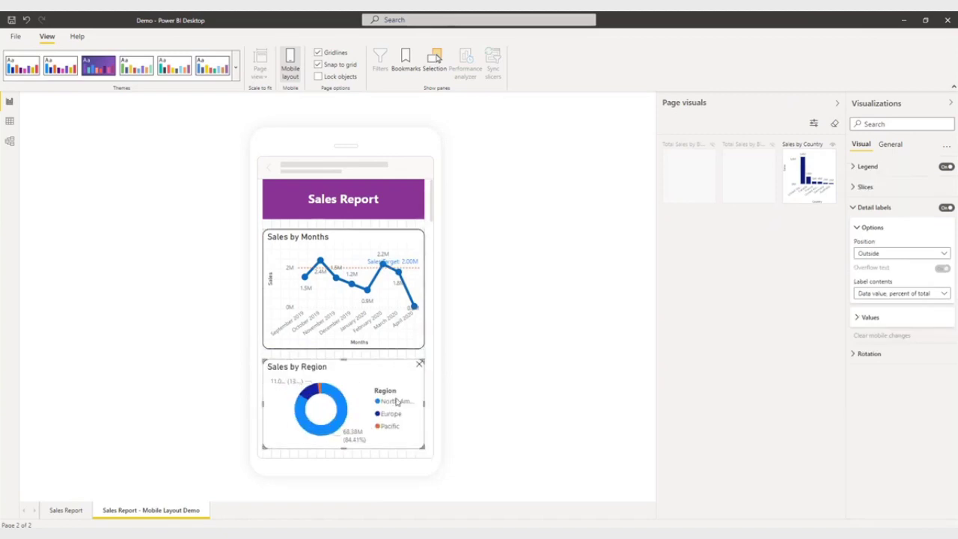
{"action": "scroll", "coordinate": [397, 399], "scroll_direction": "down", "scroll_amount": 2}
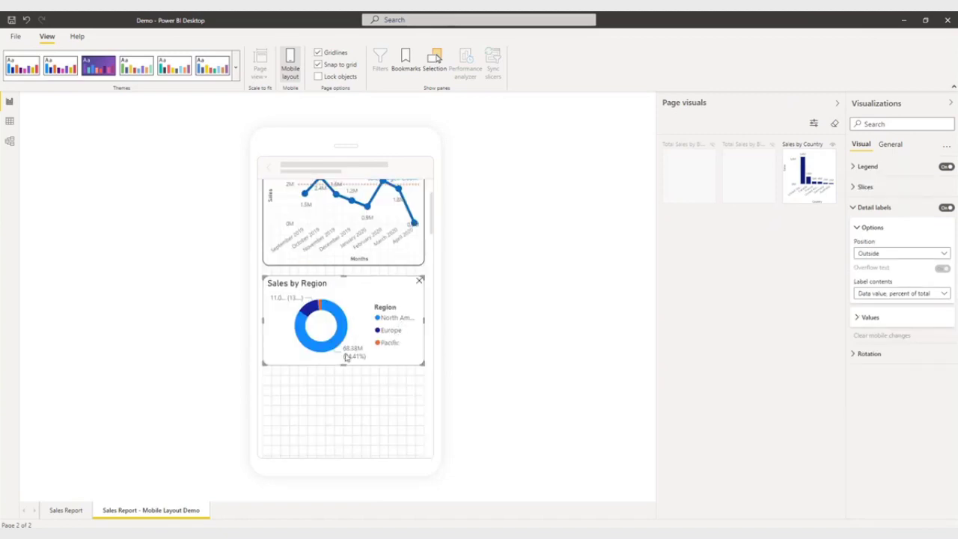
{"action": "left_click_drag", "start_coordinate": [342, 370], "coordinate": [343, 388]}
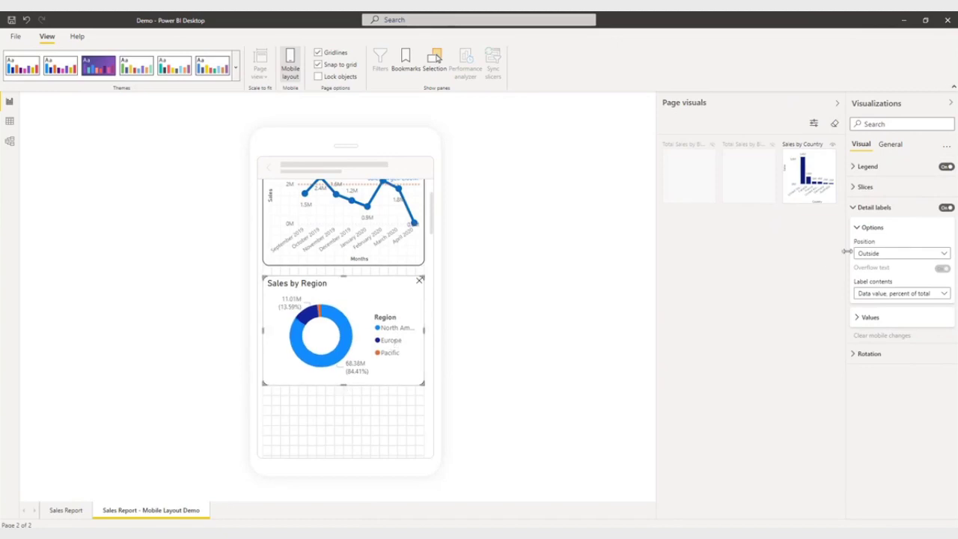
{"action": "left_click", "coordinate": [864, 167]}
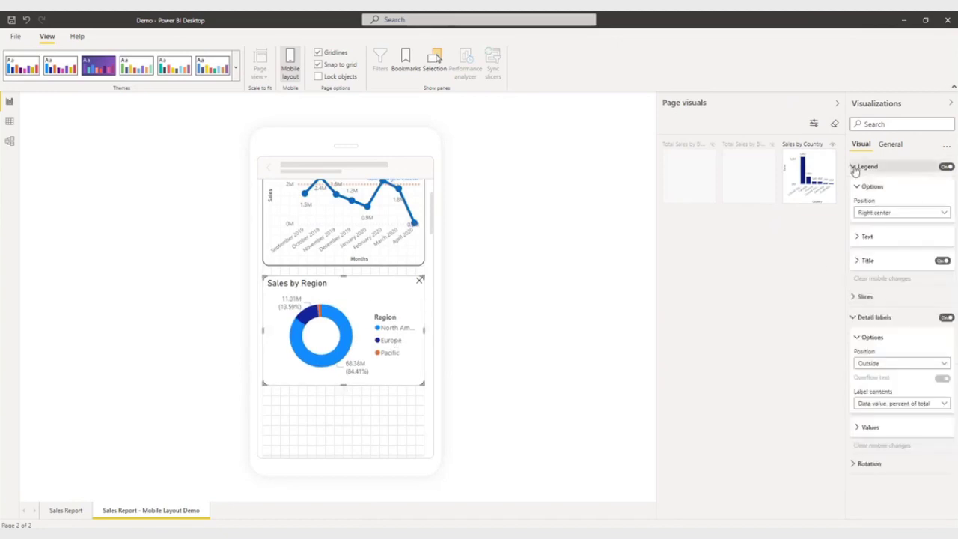
{"action": "left_click", "coordinate": [881, 214]}
{"action": "left_click", "coordinate": [884, 278]}
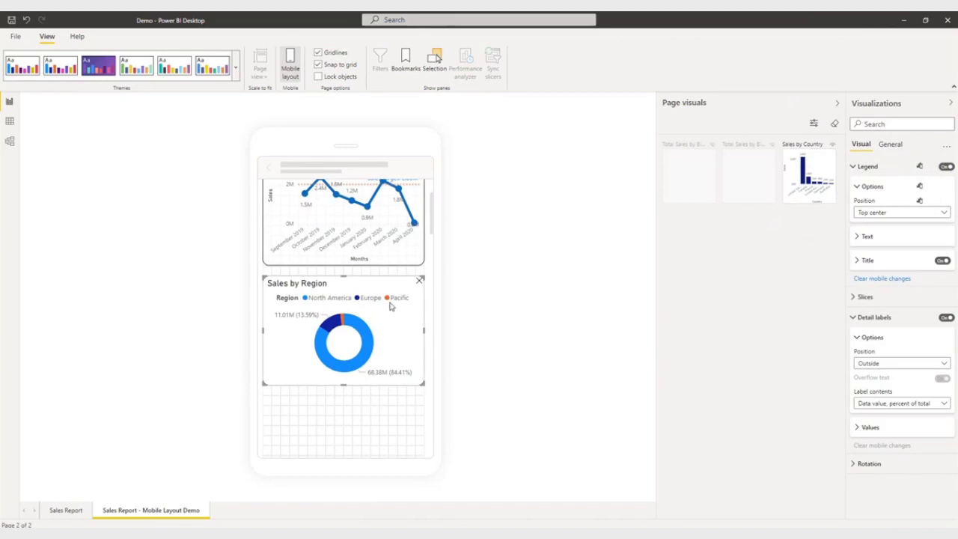
Add Sales by Country beneath the donut and stretch it to full canvas width.
{"action": "left_click_drag", "start_coordinate": [807, 193], "coordinate": [342, 441]}
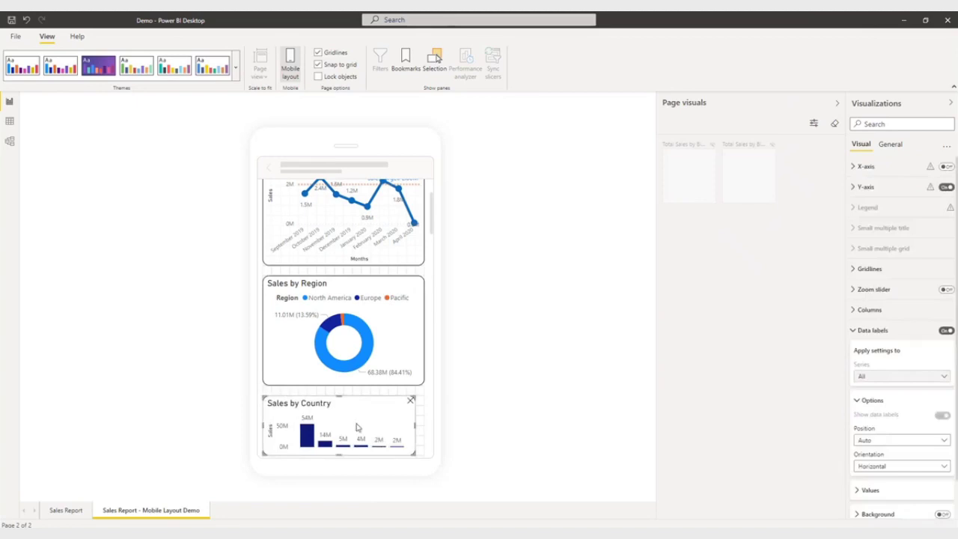
{"action": "scroll", "coordinate": [356, 427], "scroll_direction": "down", "scroll_amount": 3}
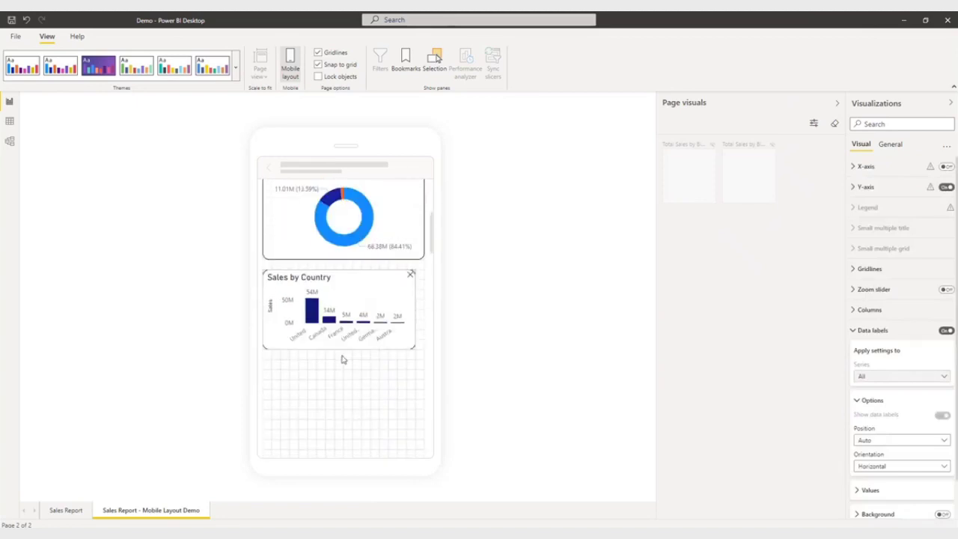
{"action": "left_click_drag", "start_coordinate": [415, 318], "coordinate": [444, 321]}
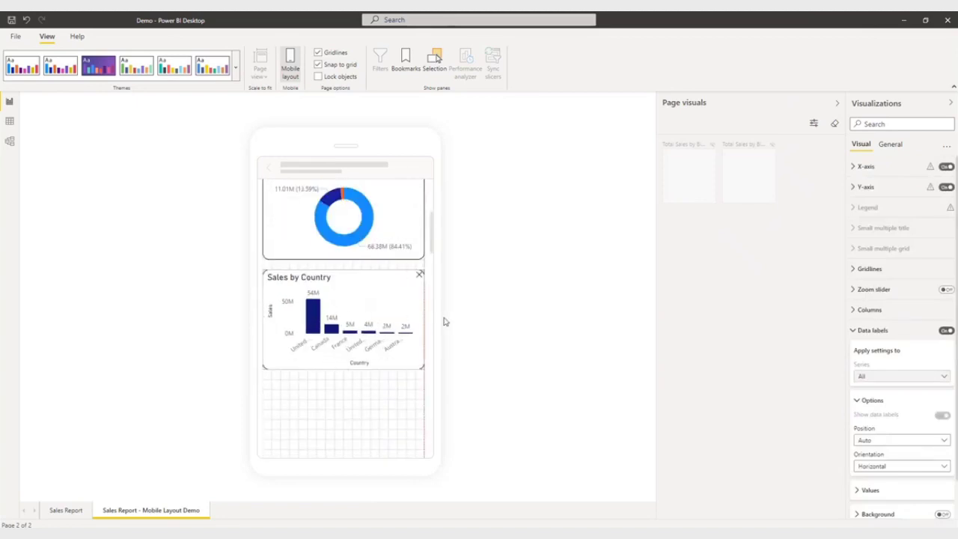
{"action": "scroll", "coordinate": [367, 366], "scroll_direction": "up", "scroll_amount": 5}
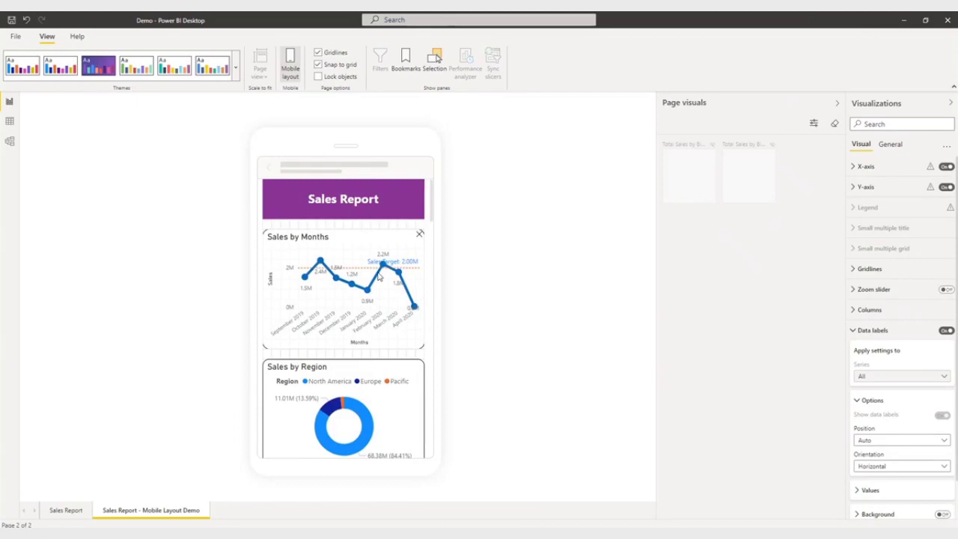
Give the desktop Sales Report banner a lighter blue background, then return to mobile layout.
{"action": "left_click", "coordinate": [291, 75]}
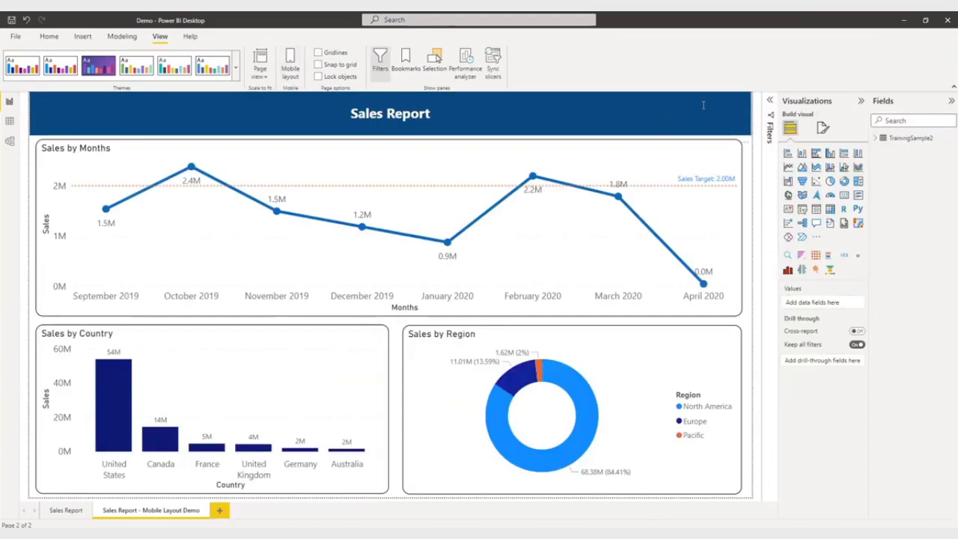
{"action": "left_click", "coordinate": [704, 104]}
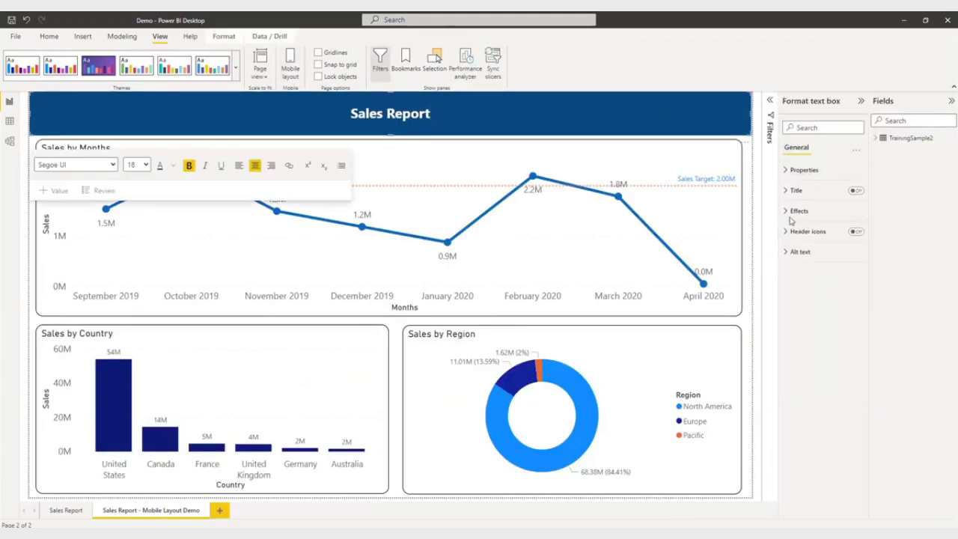
{"action": "left_click", "coordinate": [795, 211]}
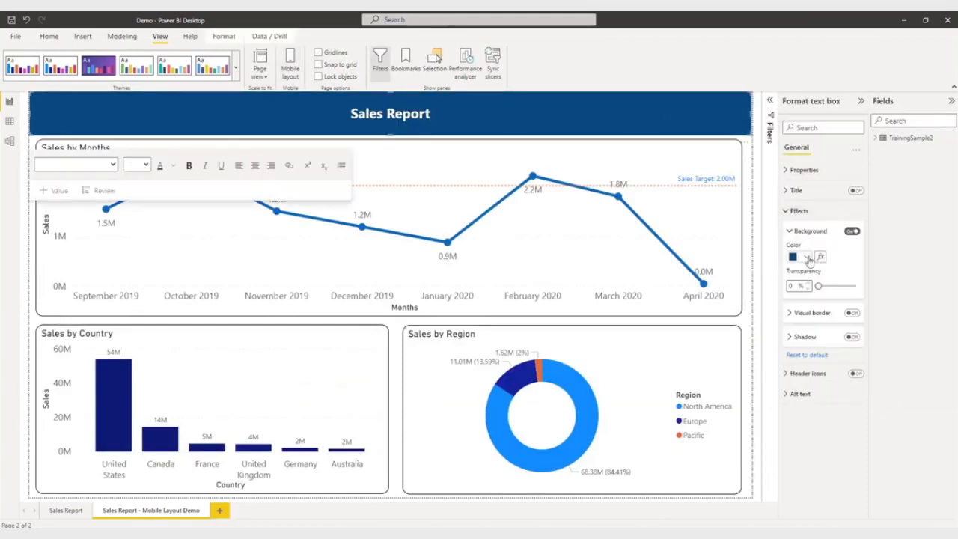
{"action": "left_click", "coordinate": [808, 259]}
{"action": "left_click", "coordinate": [827, 363]}
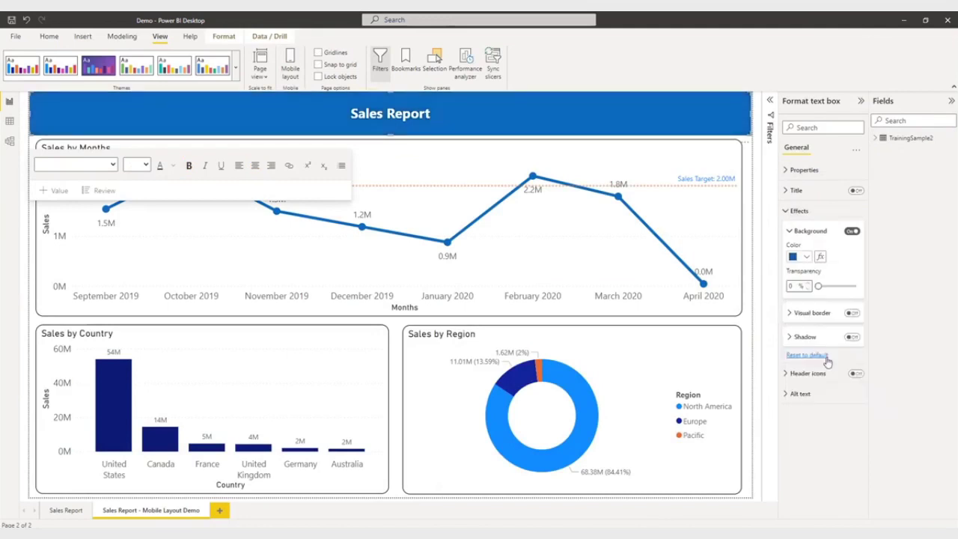
{"action": "left_click", "coordinate": [290, 71]}
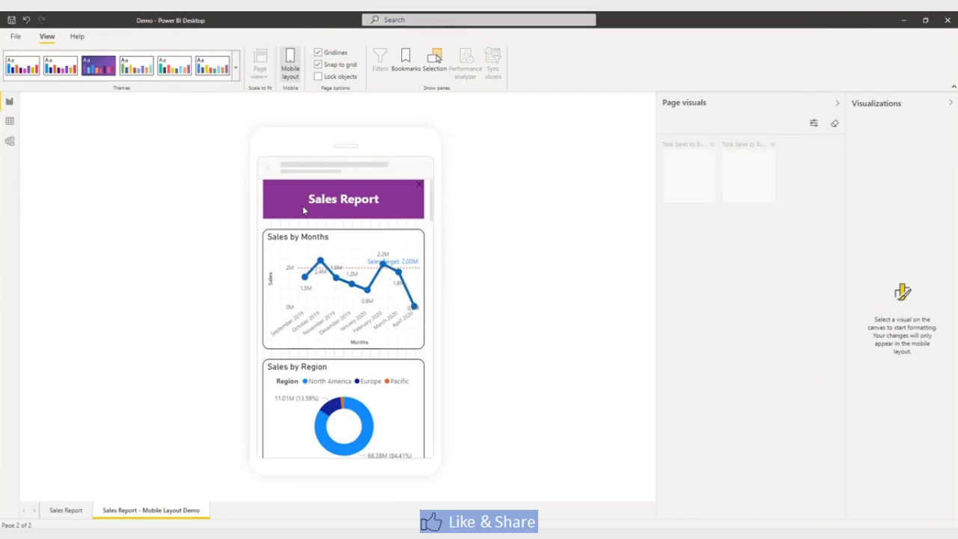
Use Clear mobile changes on the phone's Sales Report banner, then go back to desktop view.
{"action": "left_click", "coordinate": [410, 199]}
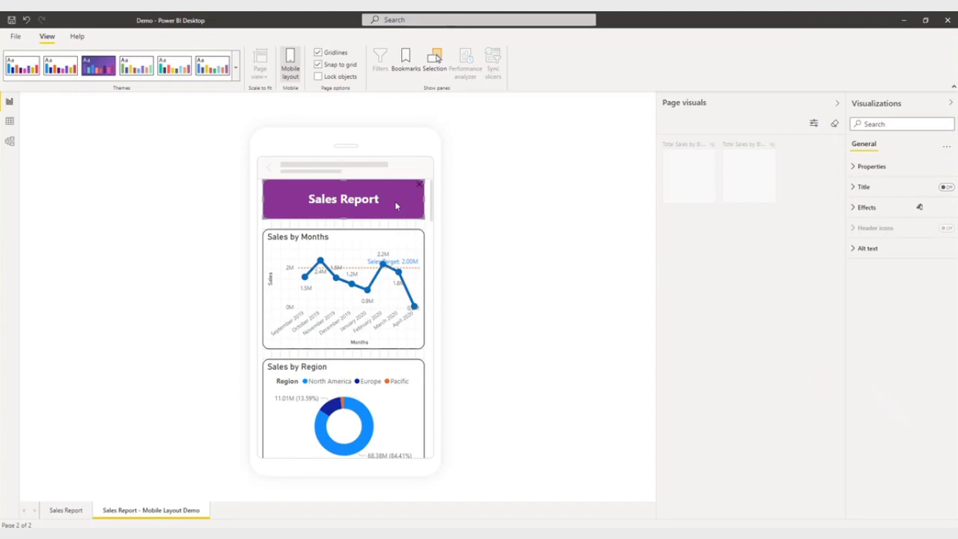
{"action": "left_click", "coordinate": [289, 66]}
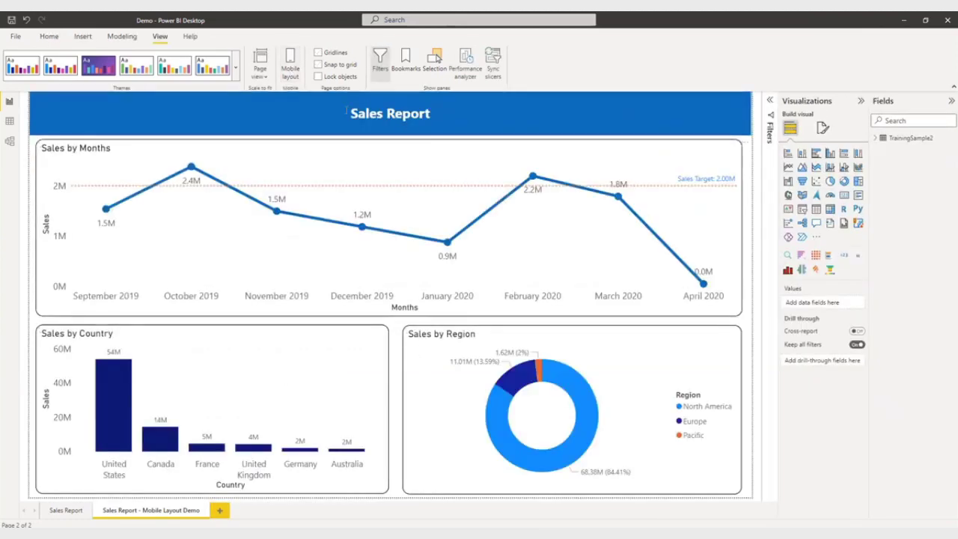
{"action": "left_click", "coordinate": [289, 65]}
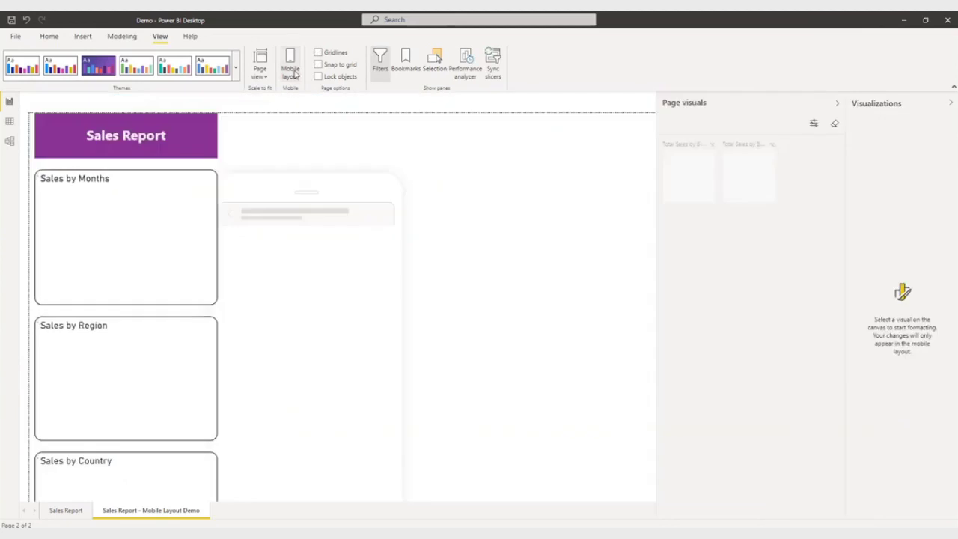
{"action": "left_click", "coordinate": [365, 198]}
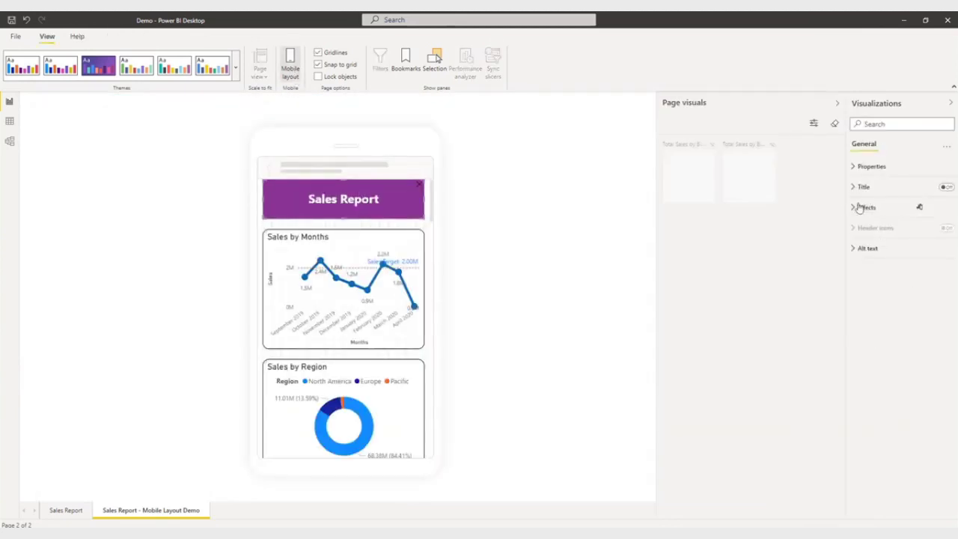
{"action": "left_click", "coordinate": [857, 207]}
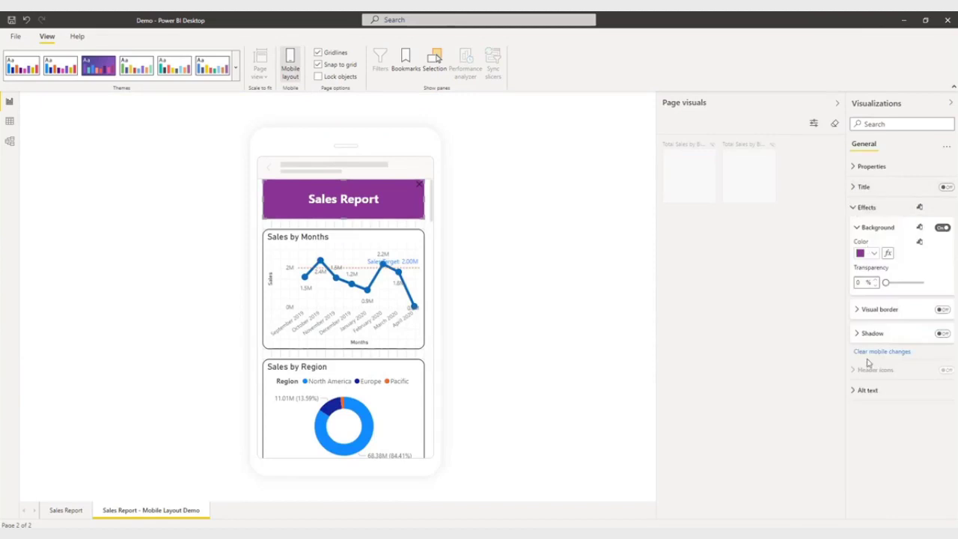
{"action": "left_click", "coordinate": [902, 353]}
{"action": "left_click", "coordinate": [291, 67]}
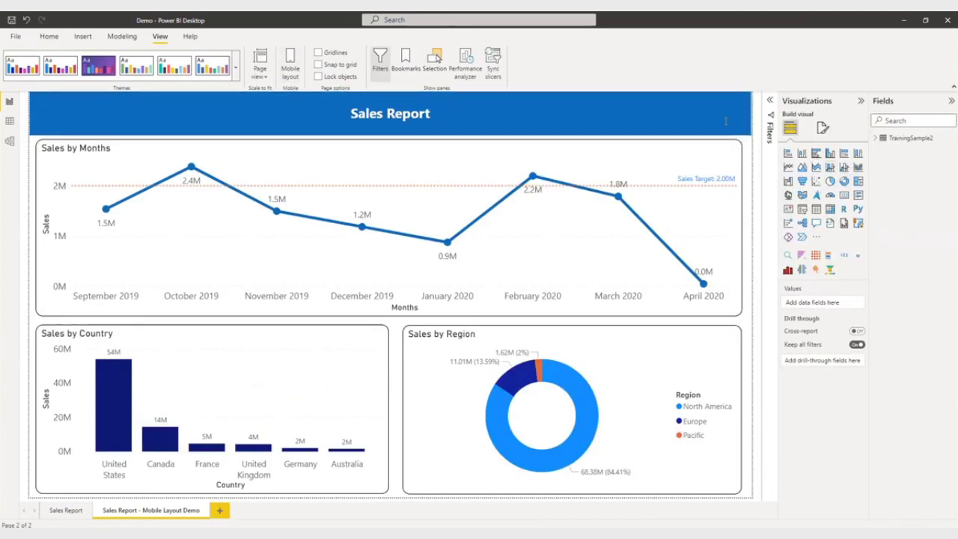
Set the desktop Sales Report banner background to dark orange and check it in mobile layout.
{"action": "left_click", "coordinate": [725, 121]}
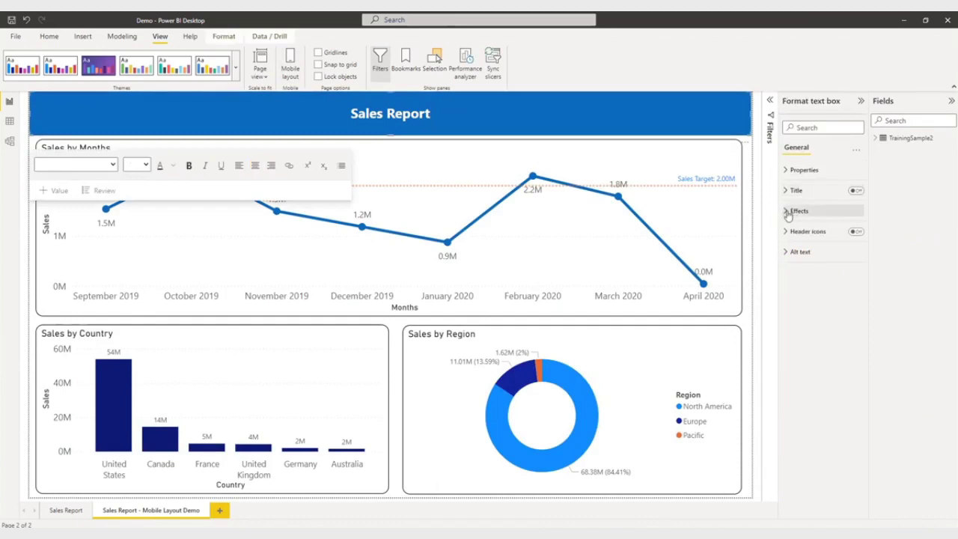
{"action": "left_click", "coordinate": [787, 212]}
{"action": "left_click", "coordinate": [808, 258]}
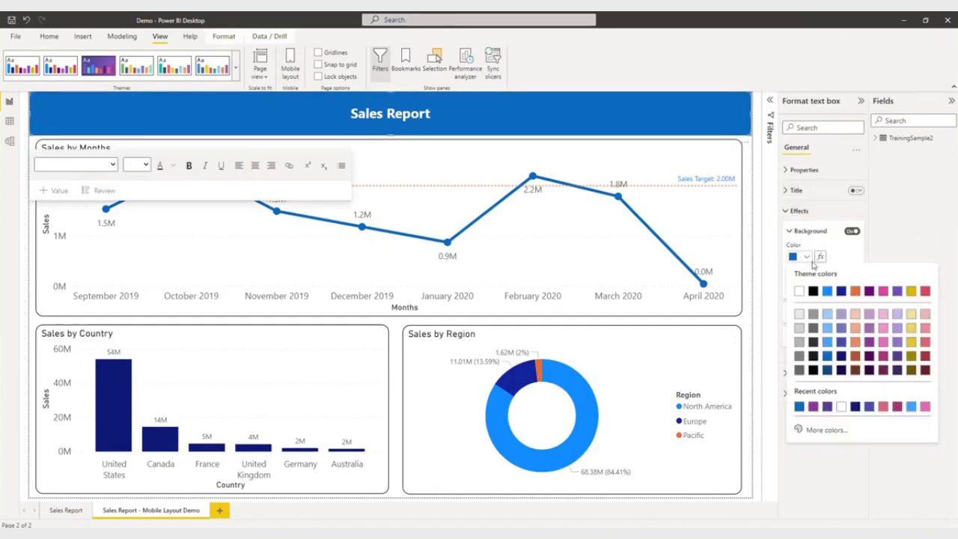
{"action": "left_click", "coordinate": [855, 368]}
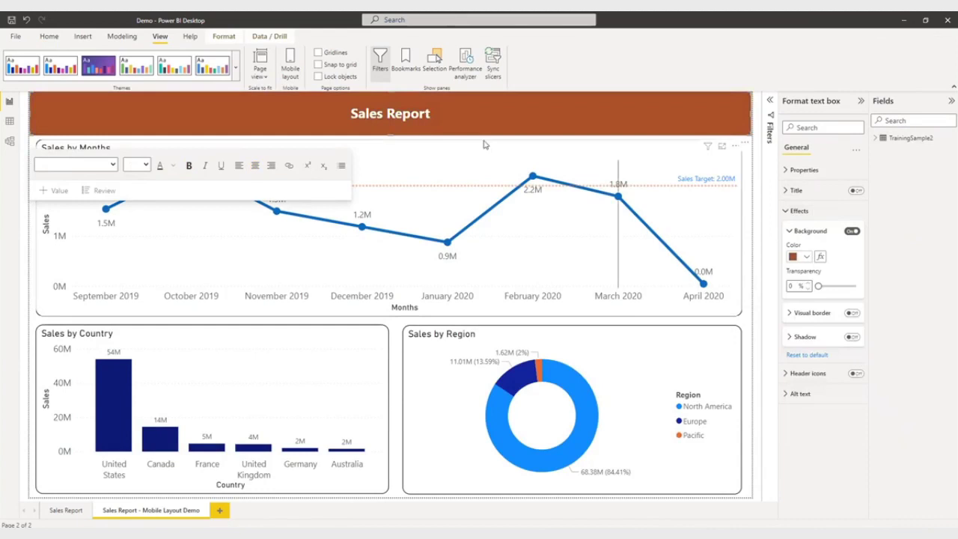
{"action": "left_click", "coordinate": [292, 67]}
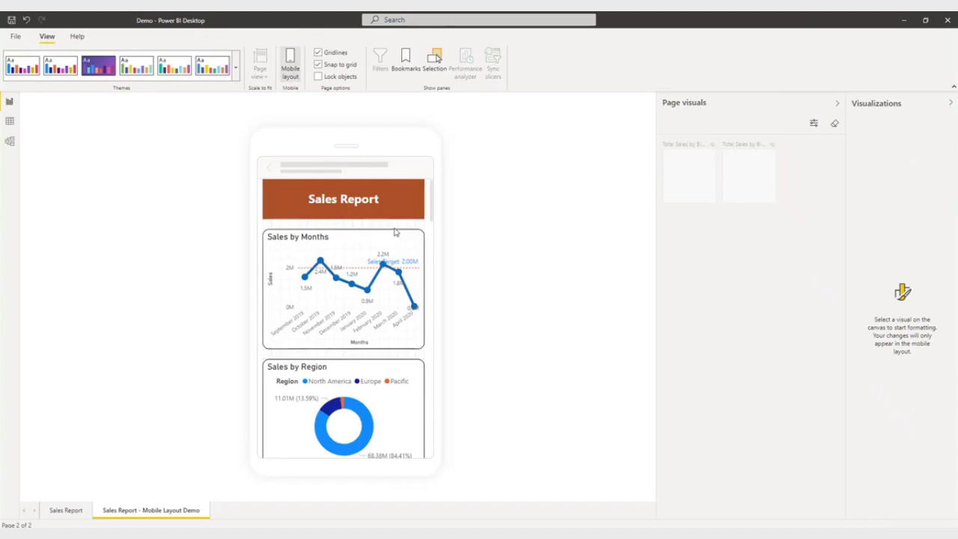
{"action": "scroll", "coordinate": [333, 254], "scroll_direction": "down", "scroll_amount": 5}
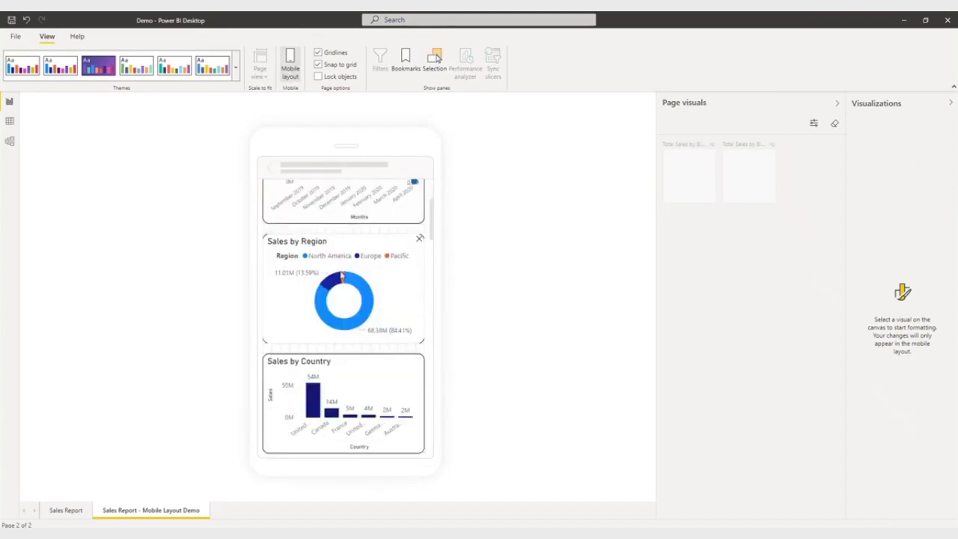
{"action": "scroll", "coordinate": [341, 260], "scroll_direction": "up", "scroll_amount": 5}
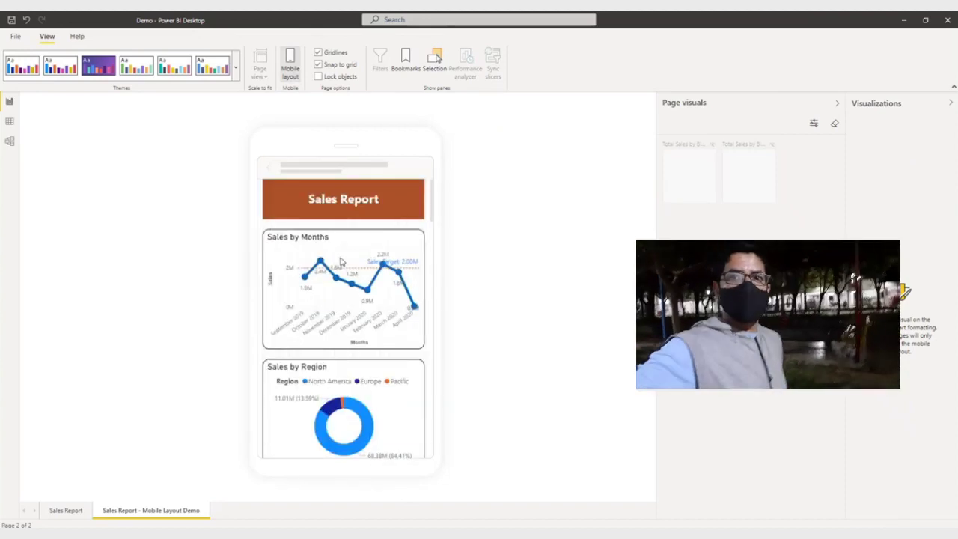